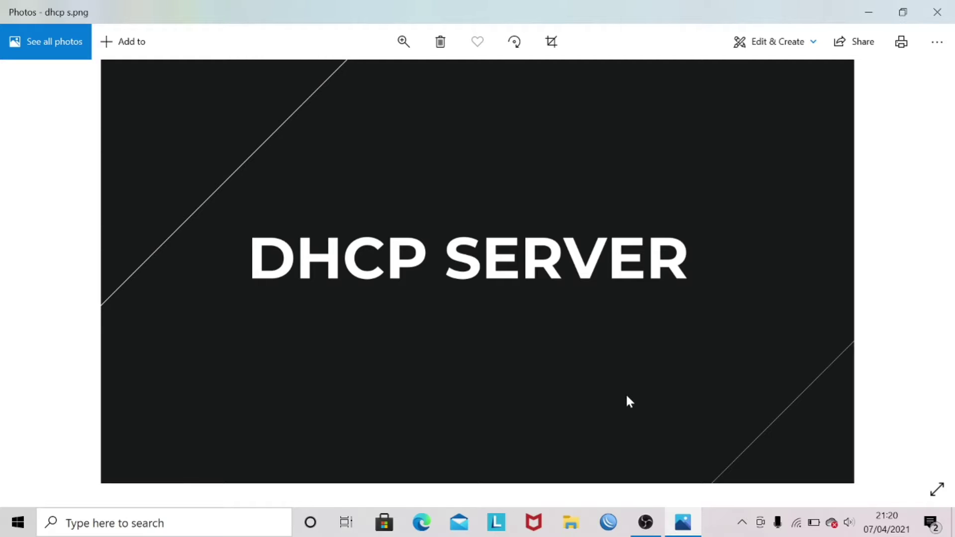
Launch WinBox and connect as admin to the neighbouring router with MAC address 08:55:31:3D:A3:99.
left_click(865, 13)
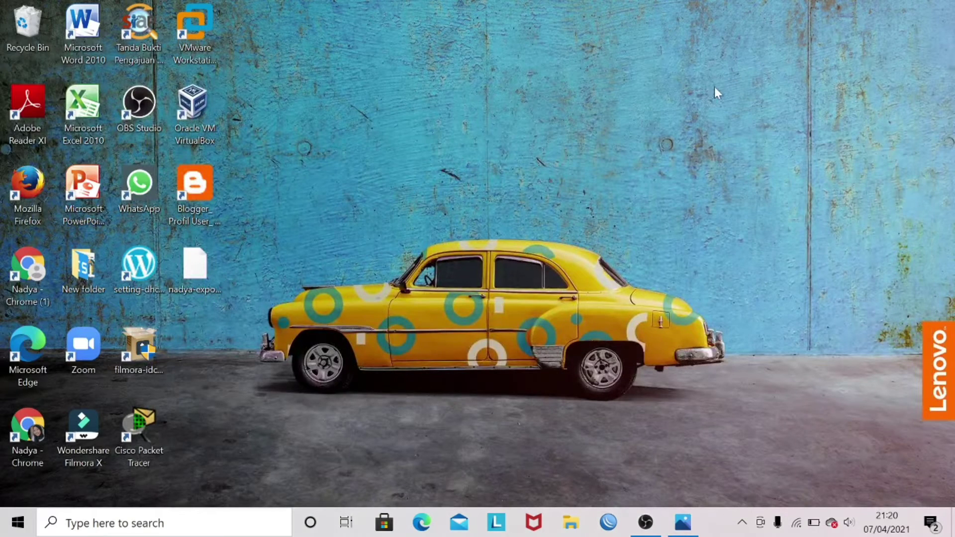
left_click(608, 522)
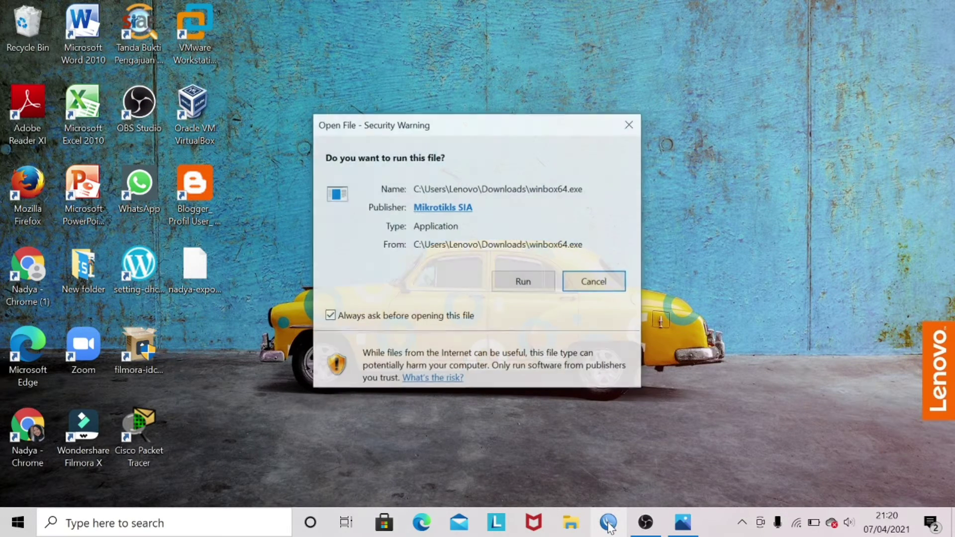
left_click(508, 289)
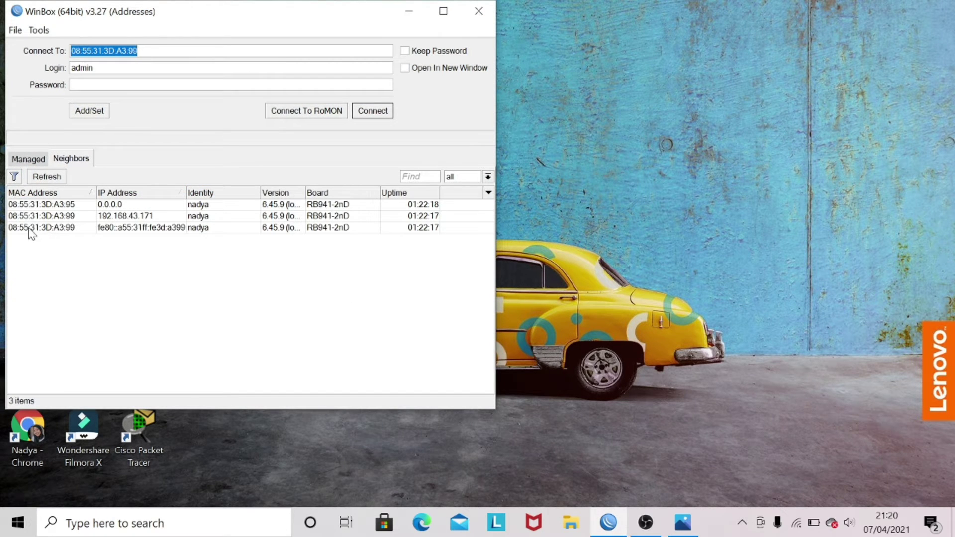
left_click(30, 229)
left_click(374, 111)
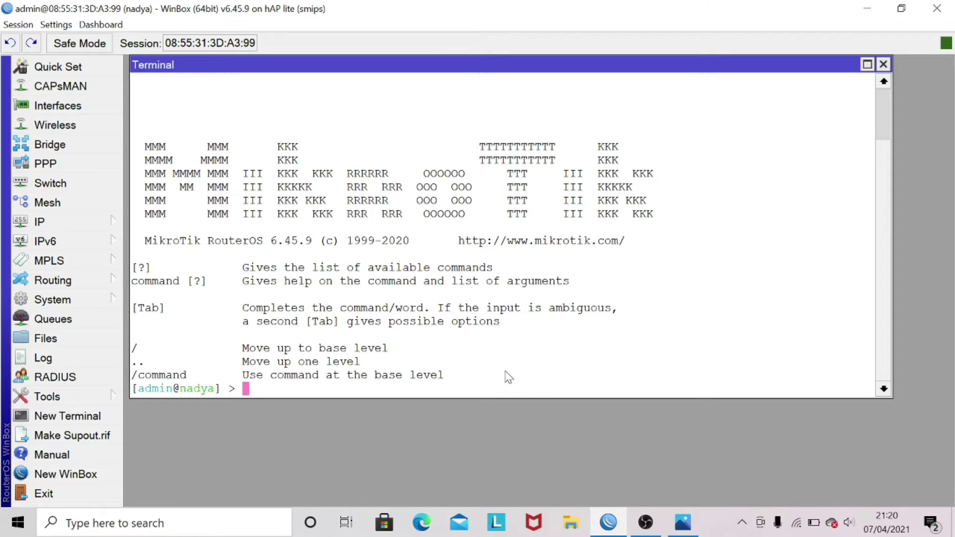
Add the IP address 192.168.25.1/24 to interface ether2 with a terminal command.
type("ip address add a")
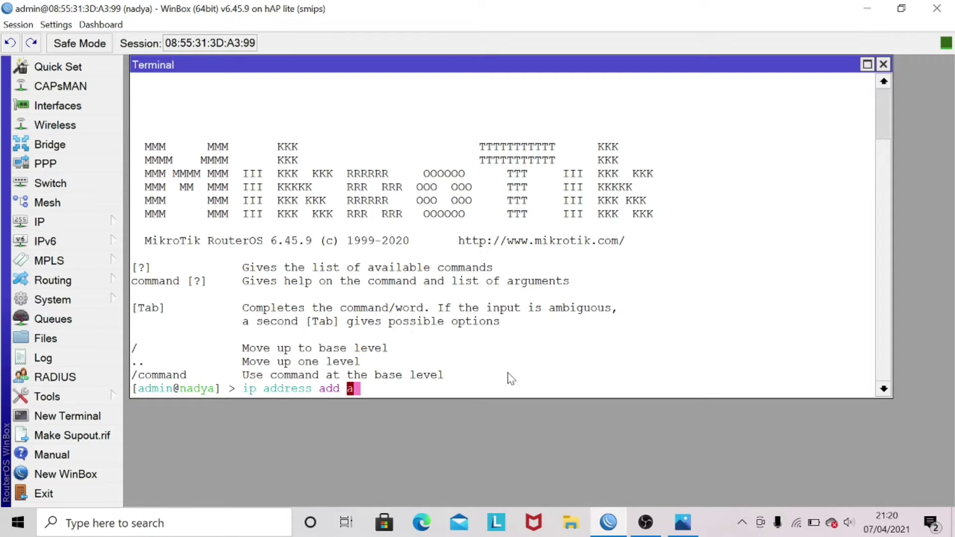
type("ddress ")
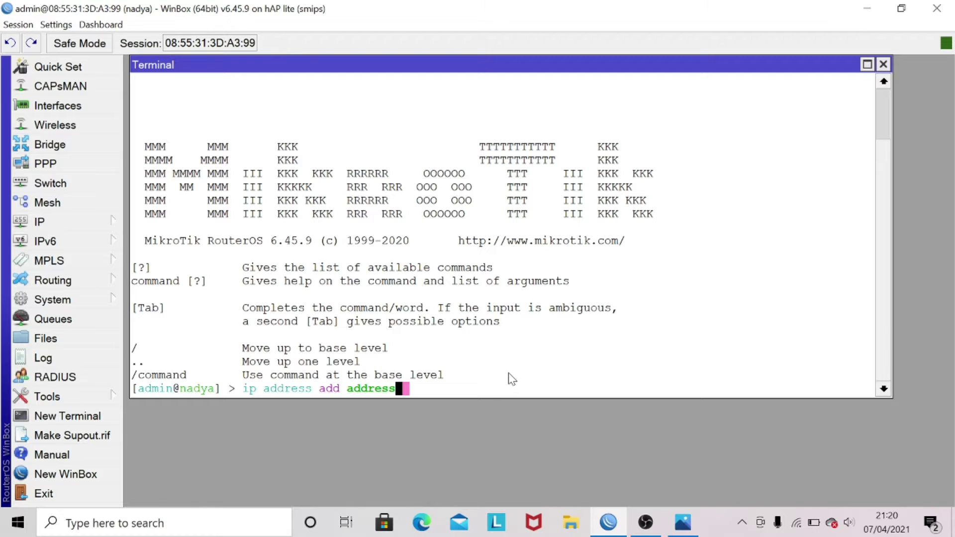
type("192.")
key("BackSpace")
key("BackSpace")
key("BackSpace")
key("BackSpace")
key("BackSpace")
type("=192.168")
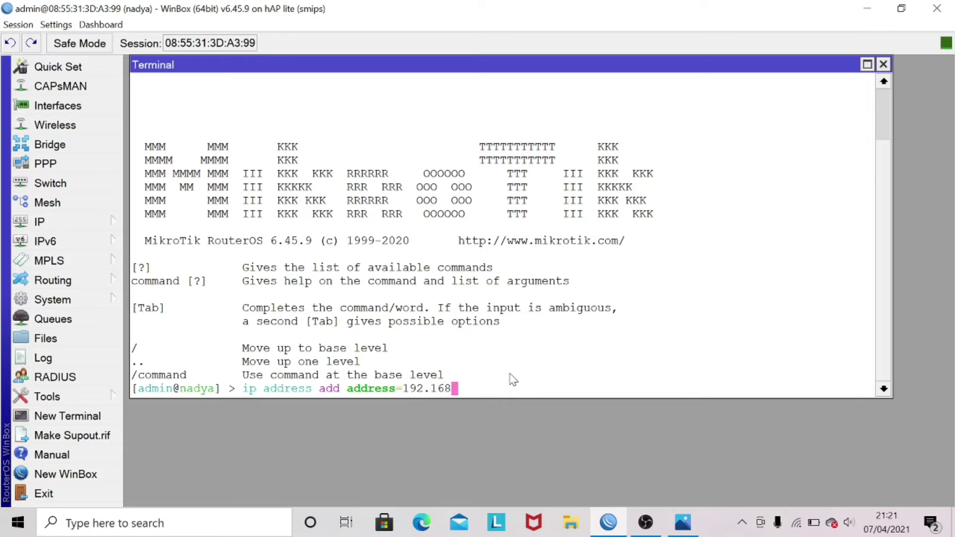
type(".25.")
type("1/24 interf")
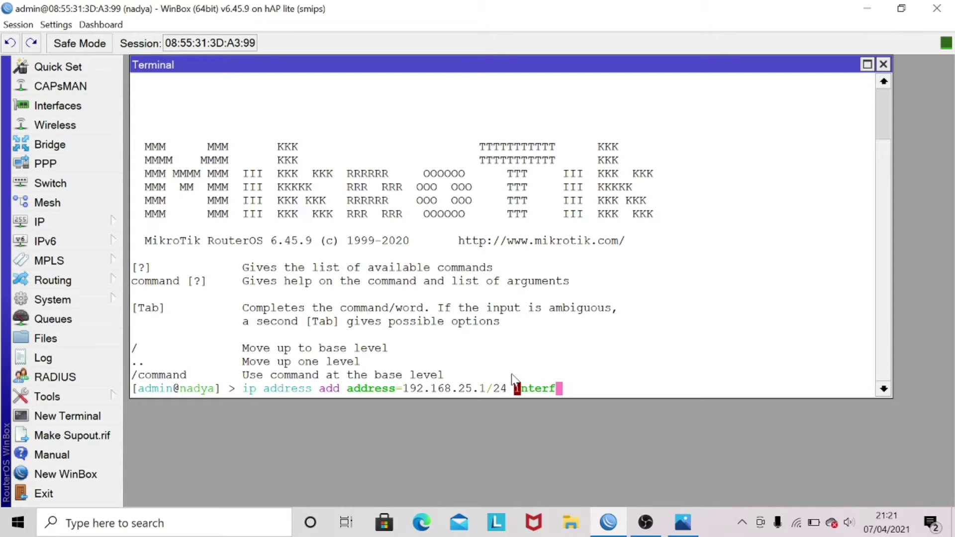
type("ace=ether2")
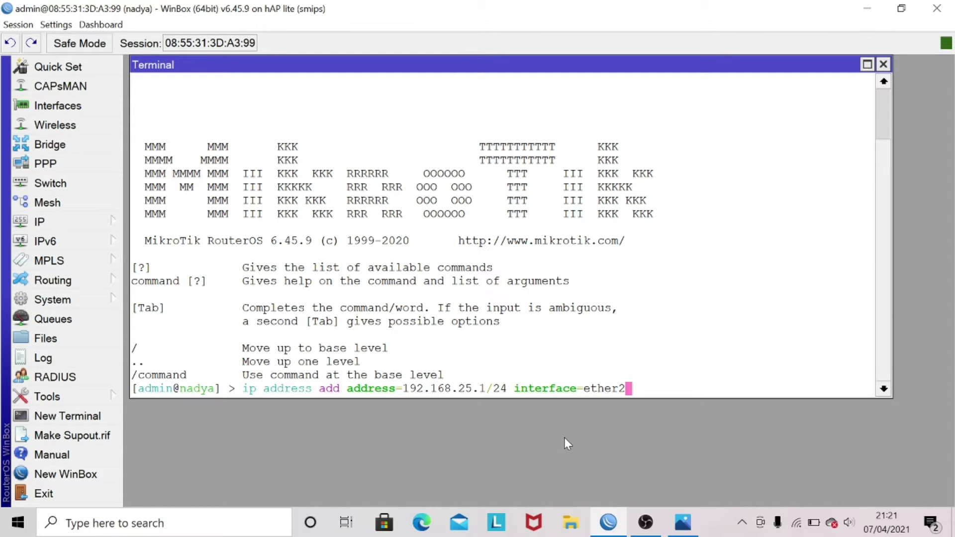
key("Return")
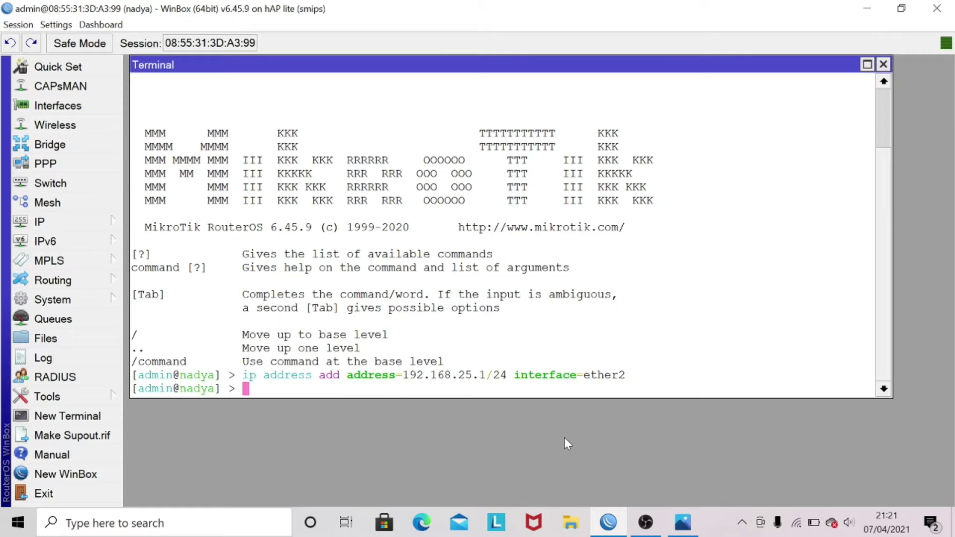
Print the router's IP address list in the terminal and check the ether2 entry.
type("ip address ")
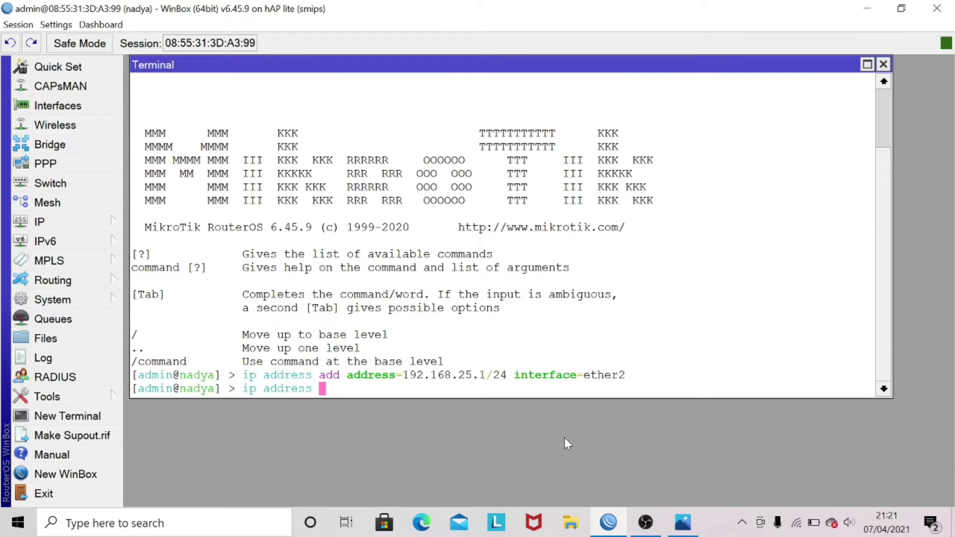
type("print")
key("Return")
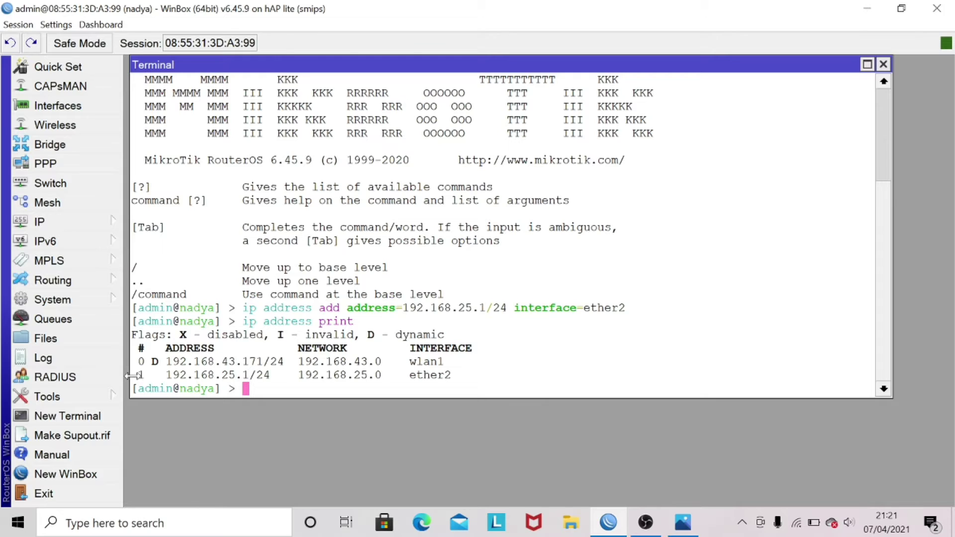
left_click_drag(133, 377, 482, 386)
left_click(341, 392)
Run ip dhcp-server setup in the terminal and choose ether2 as the DHCP server interface.
type("ip f")
key("BackSpace")
type("dhcp-server ")
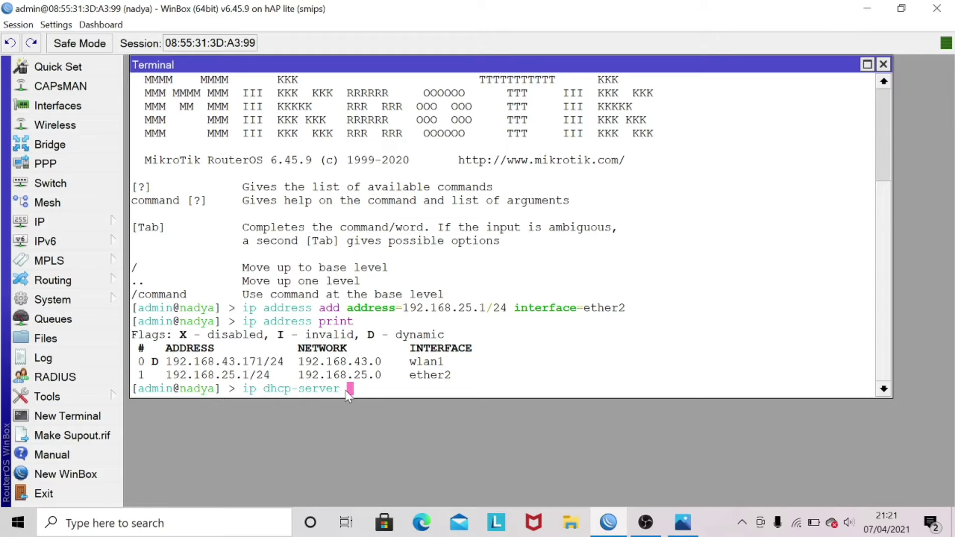
type("setup")
key("Return")
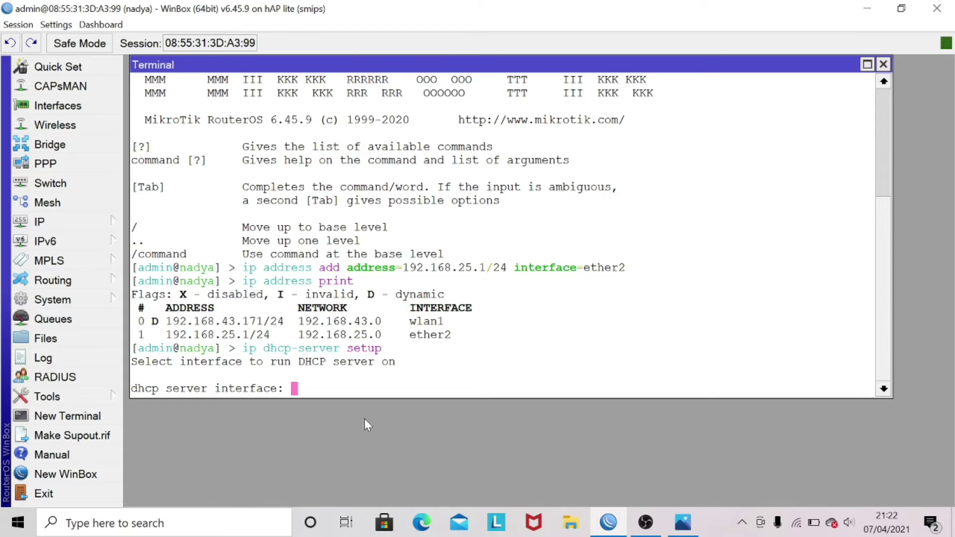
type("ether2")
key("Return")
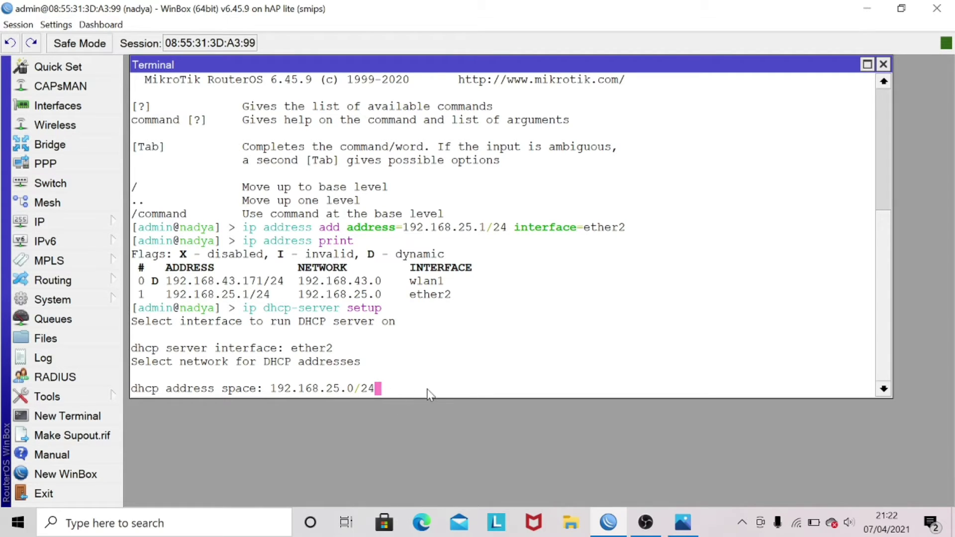
Accept the DHCP address space 192.168.25.0/24, gateway 192.168.25.1 and address pool 192.168.25.2-192.168.25.254.
key("Return")
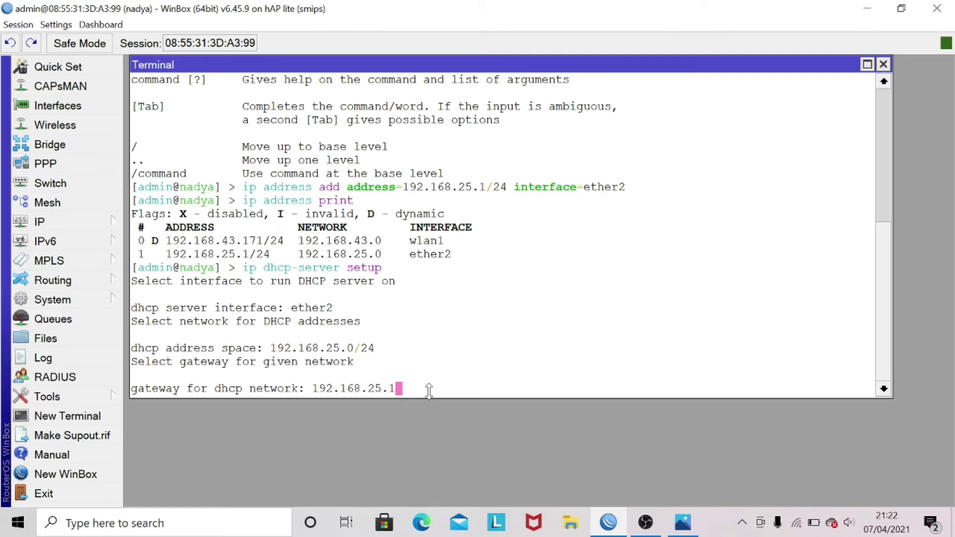
key("Return")
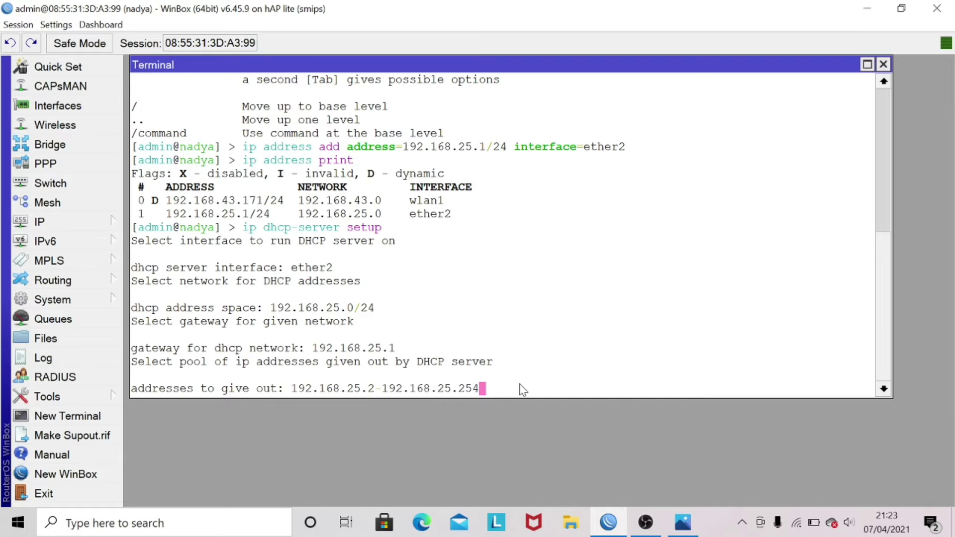
key("Return")
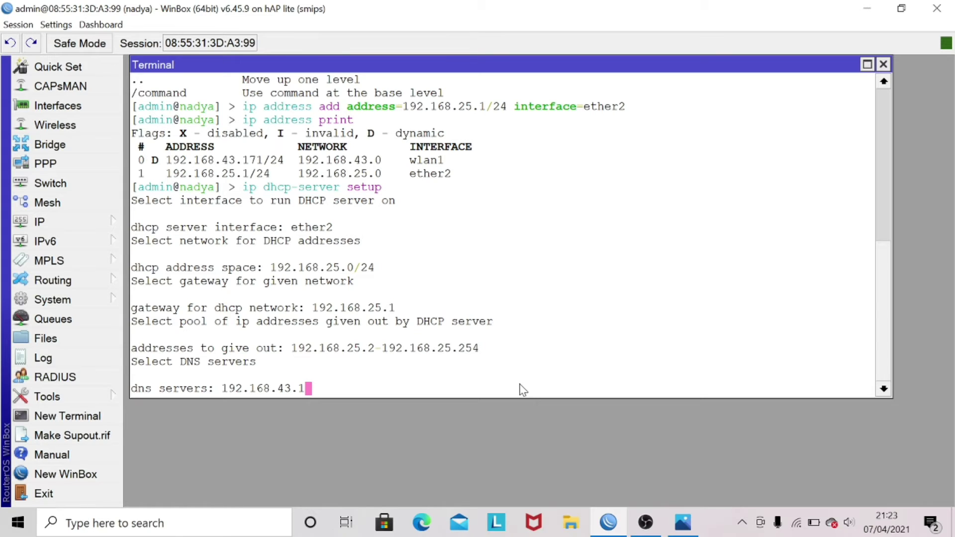
Set the DHCP setup's DNS server to 8.8.8.8 and accept the 10m lease time.
key("BackSpace")
key("BackSpace")
key("BackSpace")
key("BackSpace")
key("BackSpace")
key("BackSpace")
key("BackSpace")
key("BackSpace")
key("BackSpace")
key("BackSpace")
key("BackSpace")
key("BackSpace")
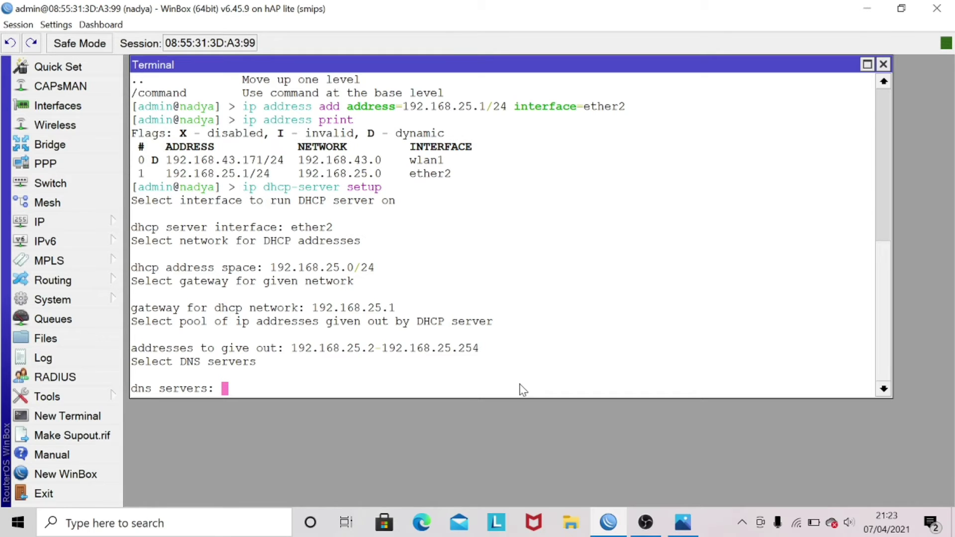
type("8.8.8.8")
key("Return")
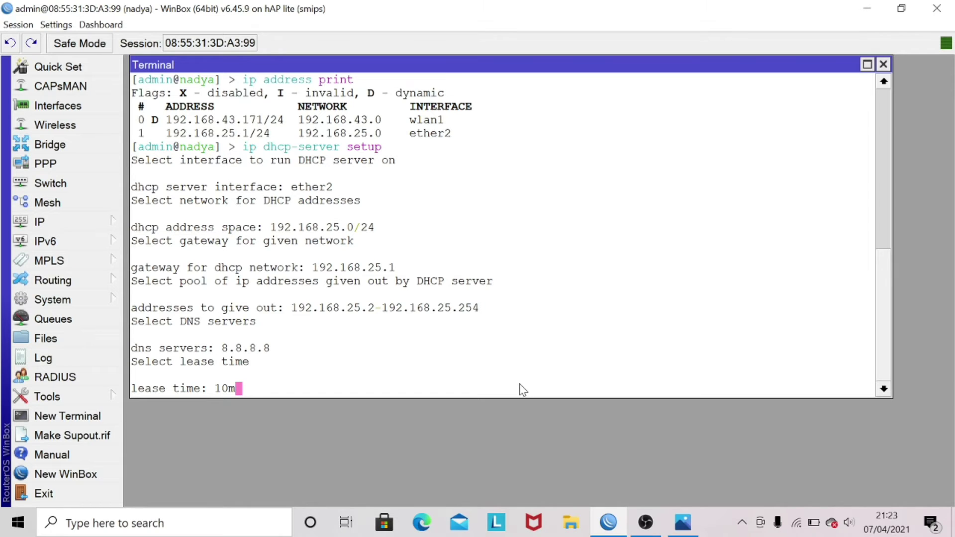
key("Return")
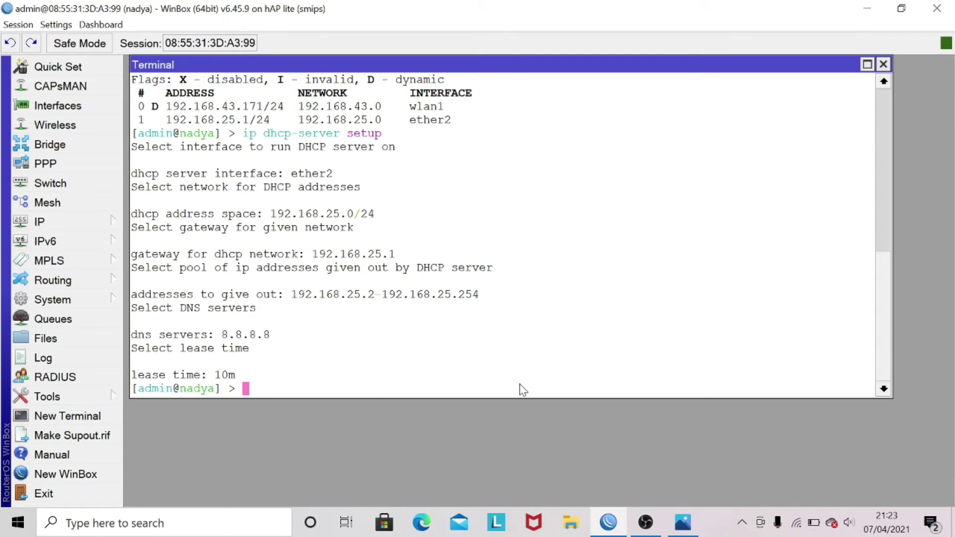
Print the DHCP server list in the terminal and check the ether2 server entry.
type("ip dhcp-ser")
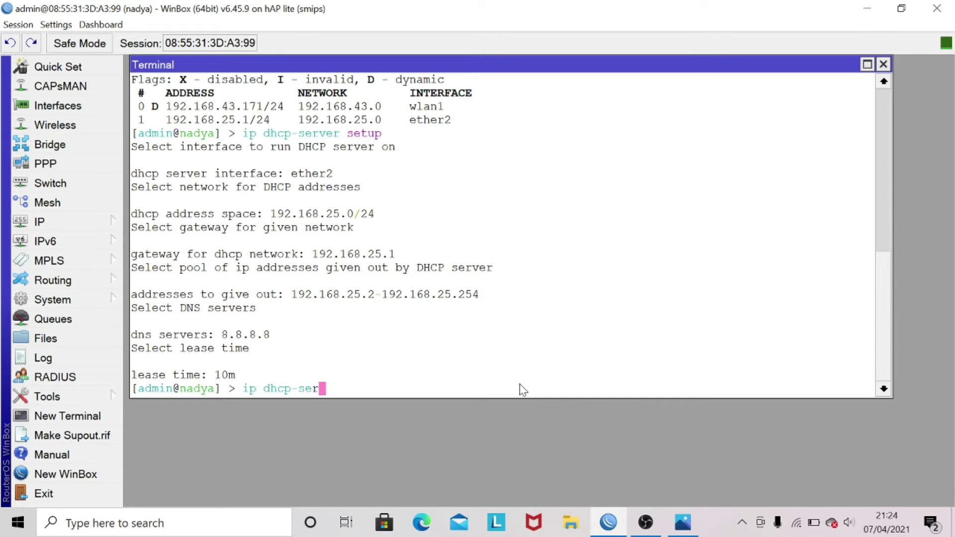
type("ver print")
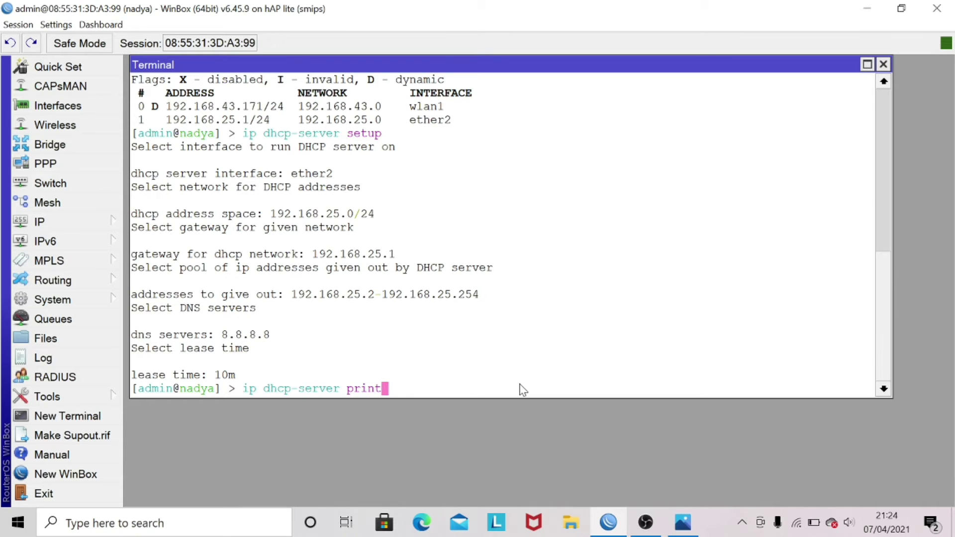
key("Return")
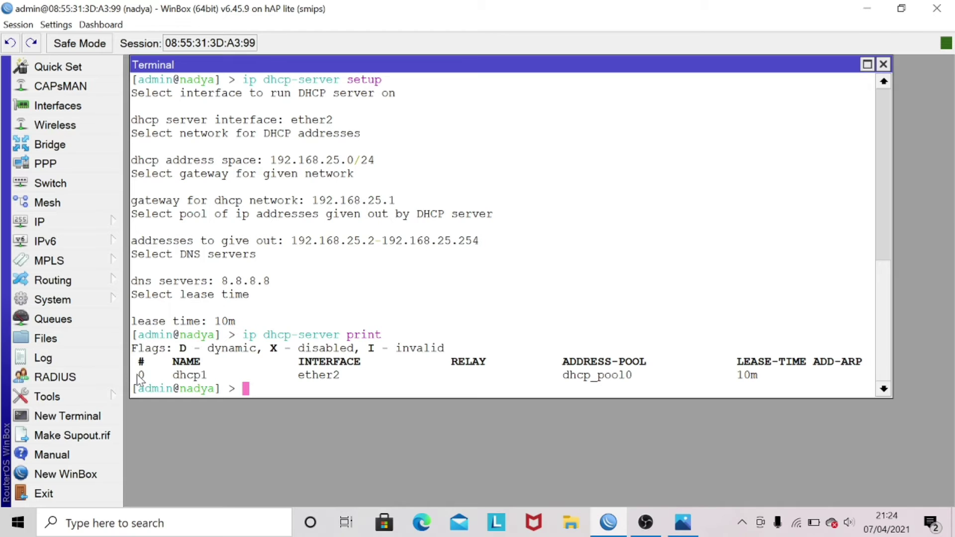
left_click_drag(132, 376, 811, 379)
left_click(735, 393)
Switch to the Windows Control Panel and open the network adapter settings through the Network and Sharing Center.
key("super+s")
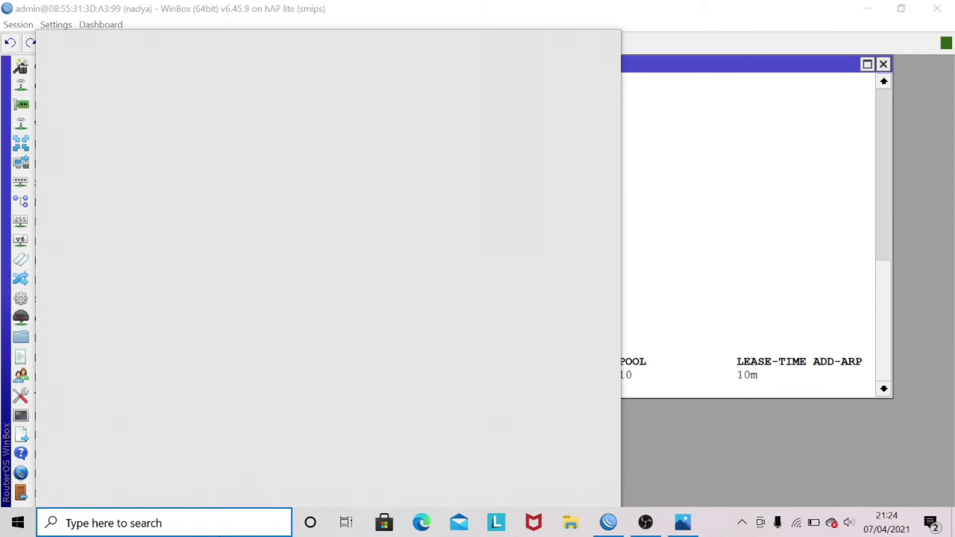
type("cont")
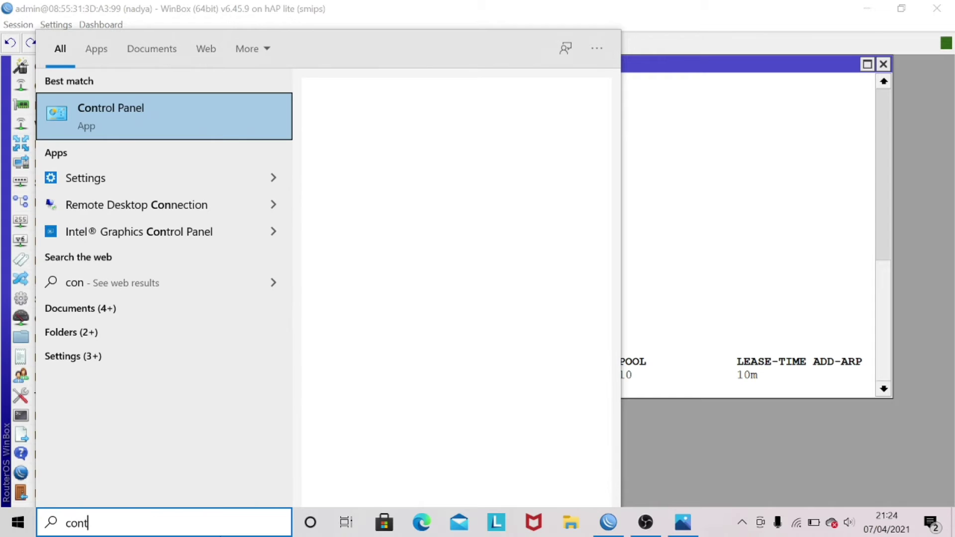
left_click(175, 117)
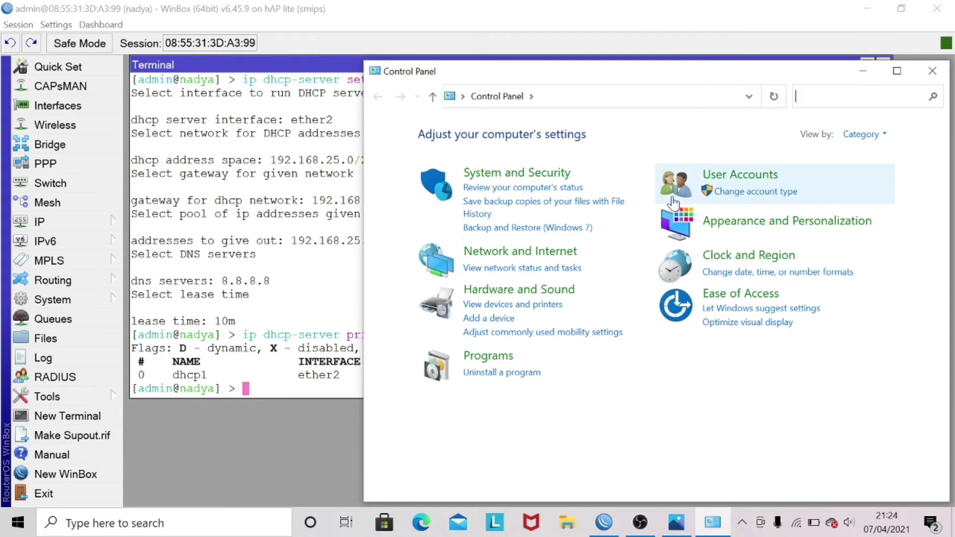
left_click(533, 252)
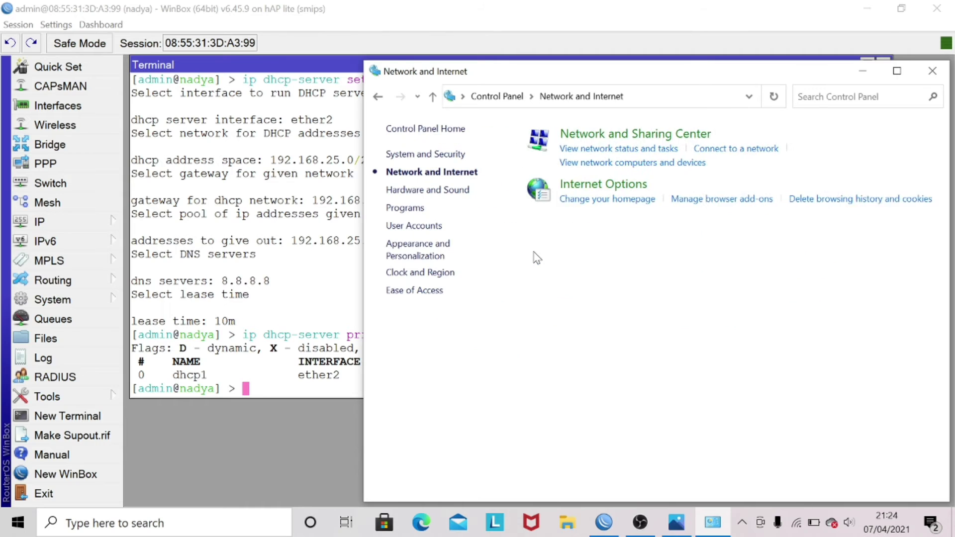
left_click(632, 143)
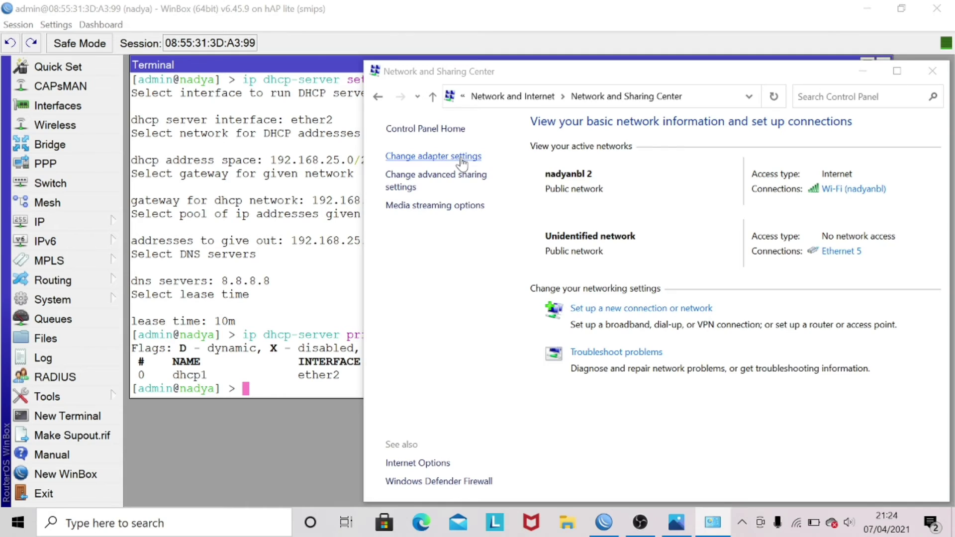
left_click(460, 157)
Set the Ethernet 5 adapter's Internet Protocol Version 4 (TCP/IPv4) to obtain both the IP address and the DNS server address automatically.
right_click(467, 211)
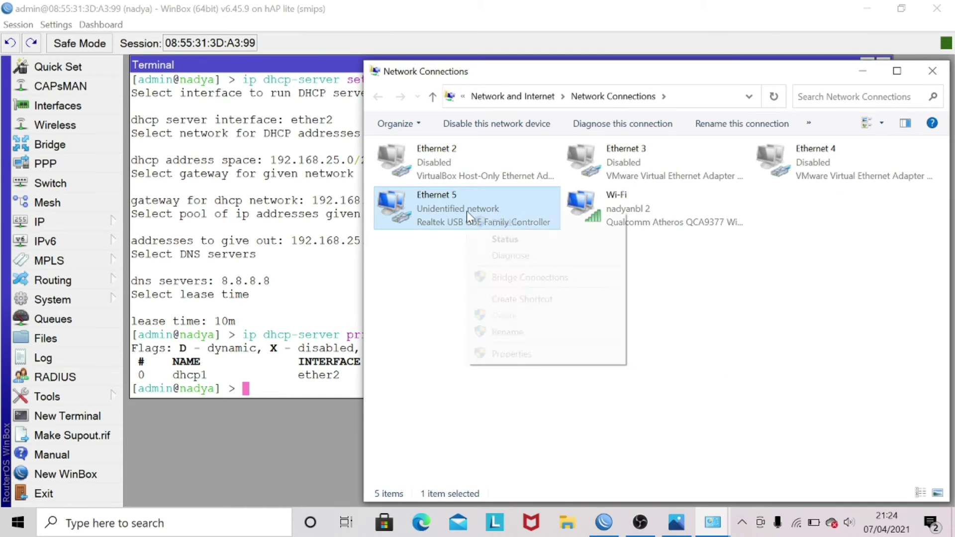
left_click(499, 353)
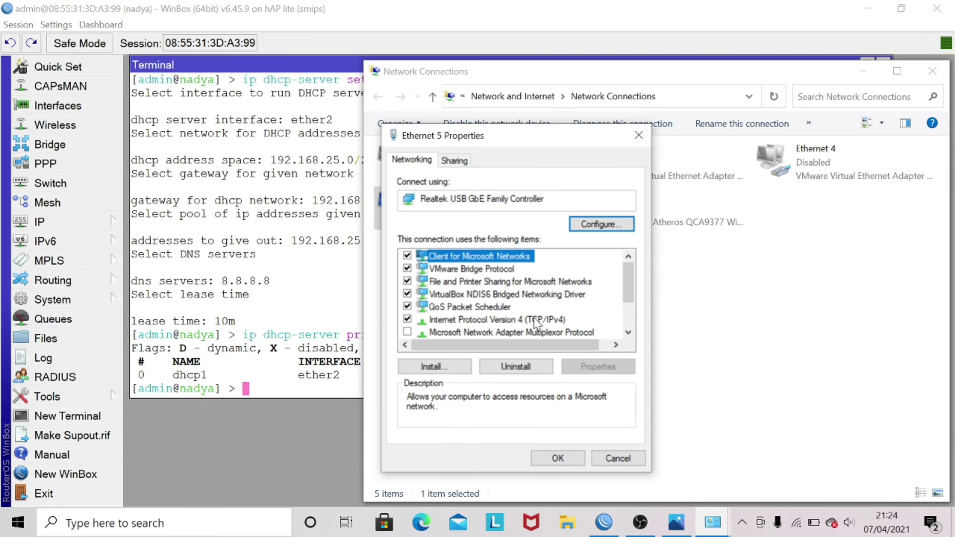
left_click(503, 320)
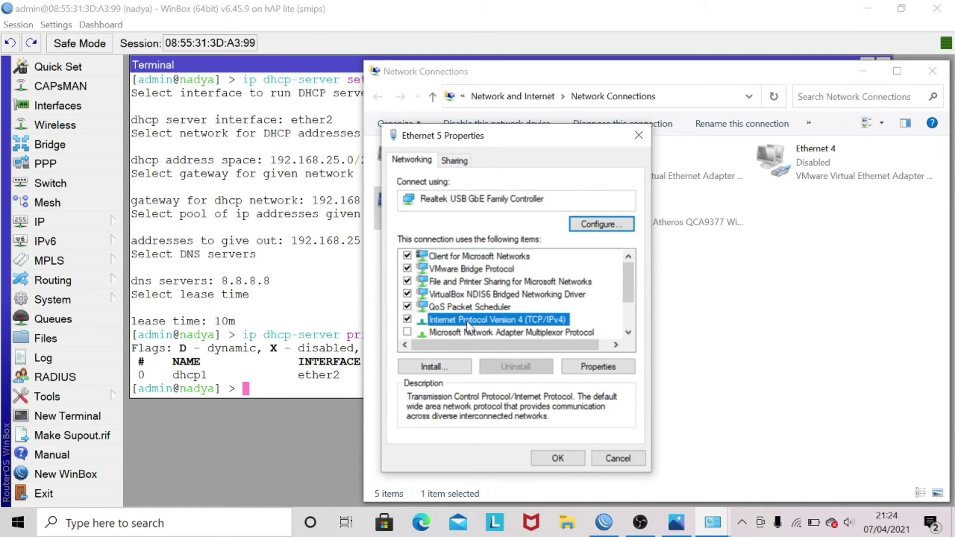
double_click(521, 321)
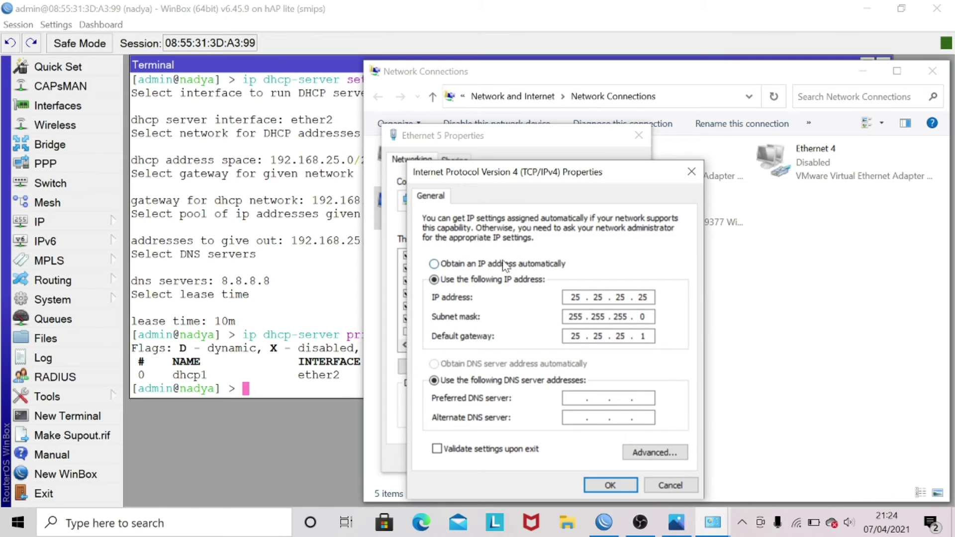
left_click(472, 264)
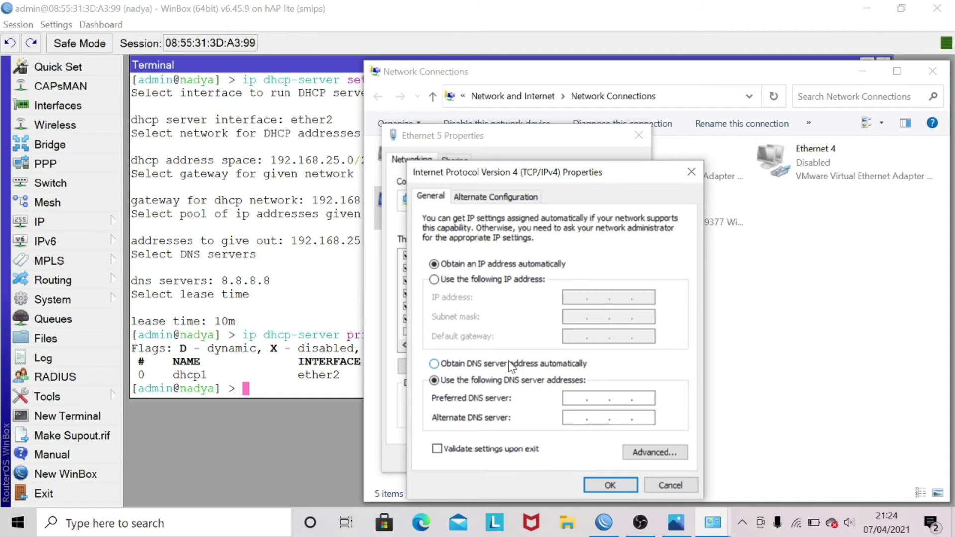
left_click(466, 368)
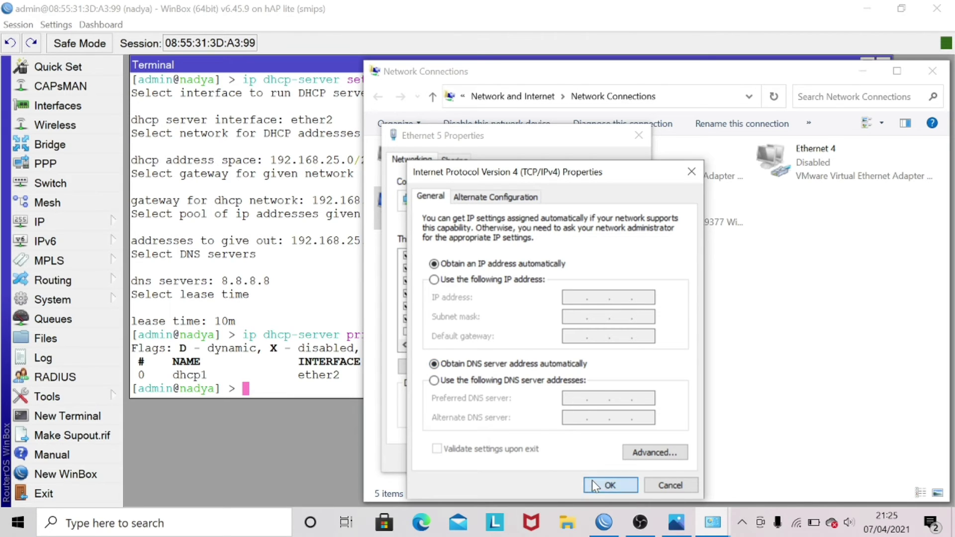
left_click(610, 485)
left_click(559, 457)
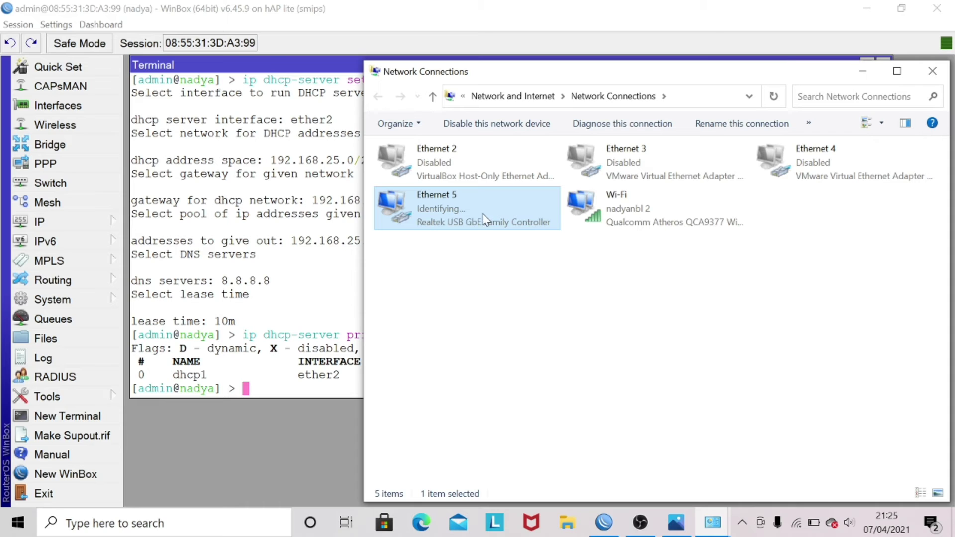
Check Ethernet 5's connection details for the IPv4 address, default gateway, DHCP server and DNS server, and close the network connections window.
left_click_drag(744, 74, 746, 45)
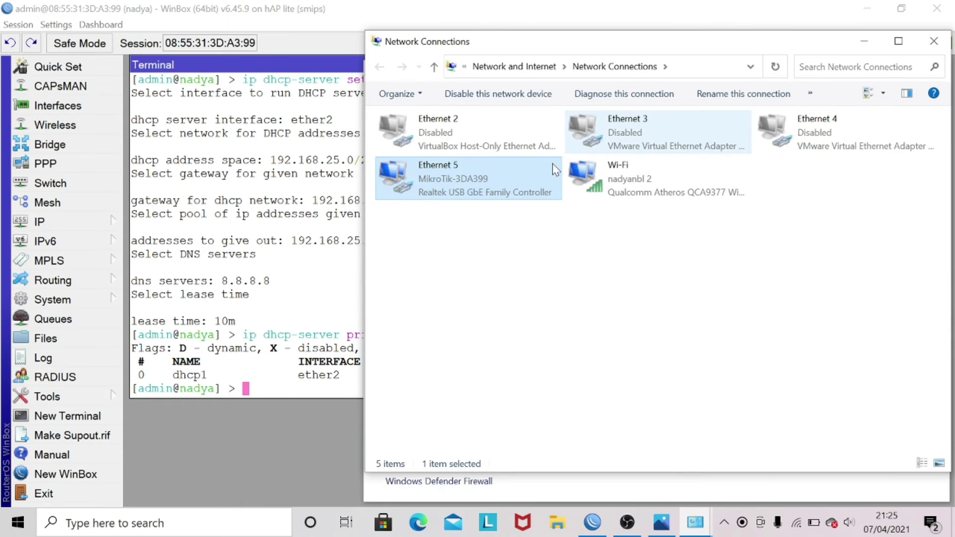
right_click(464, 192)
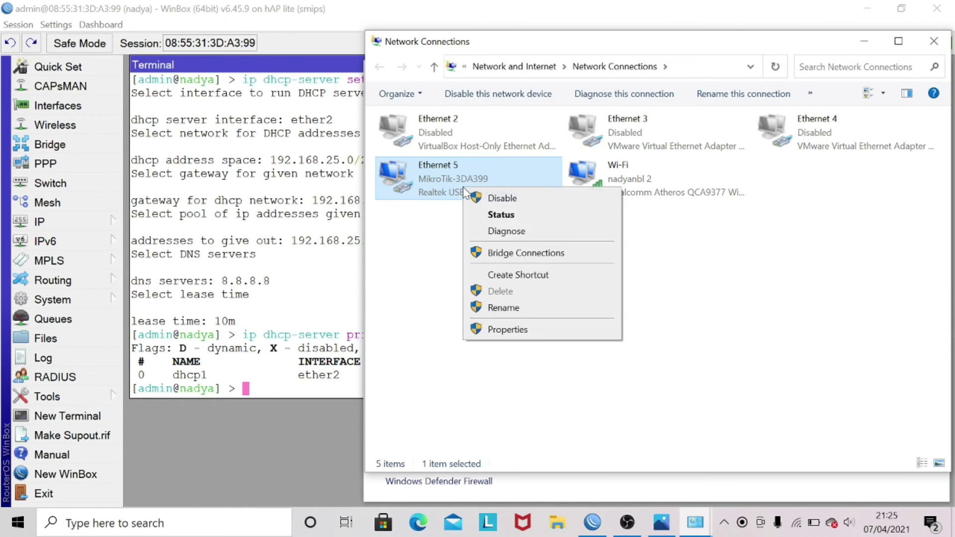
left_click(500, 216)
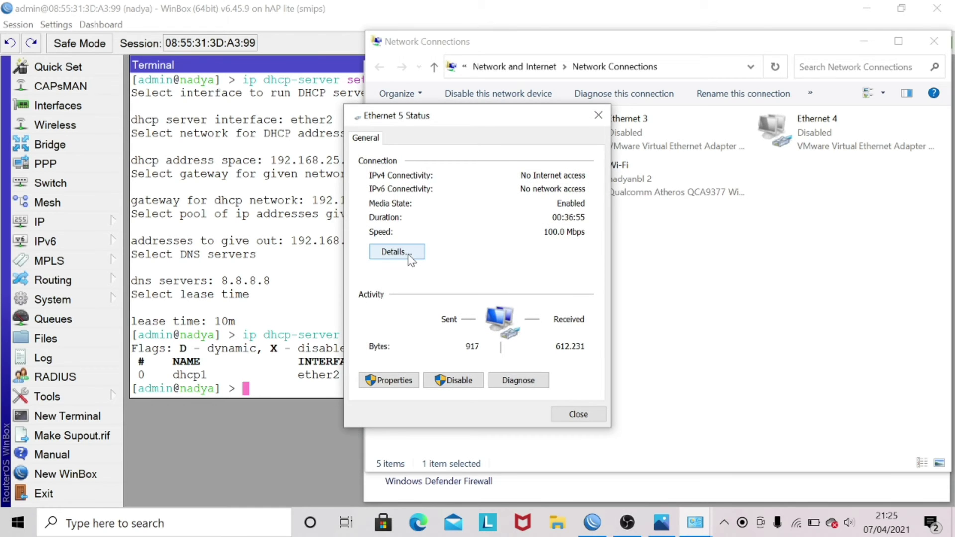
left_click(410, 255)
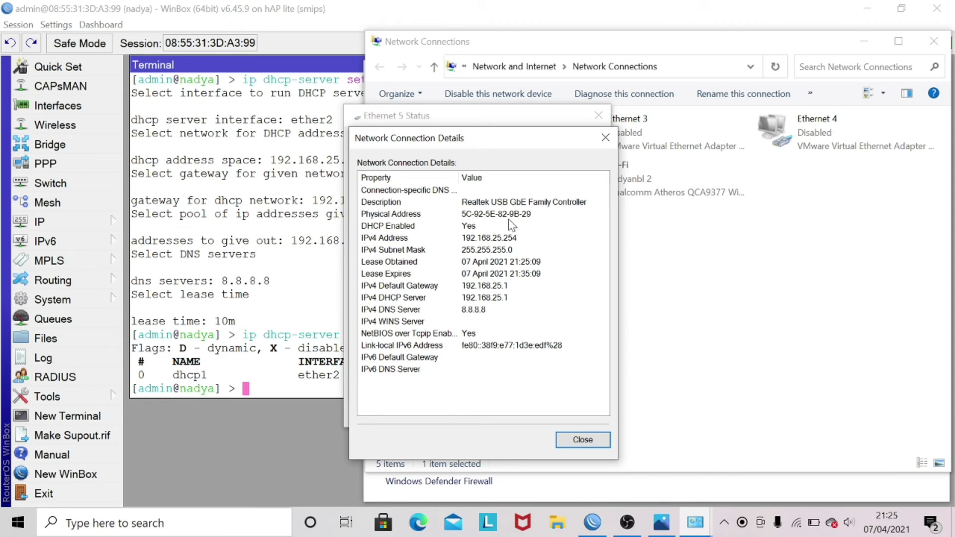
left_click(387, 241)
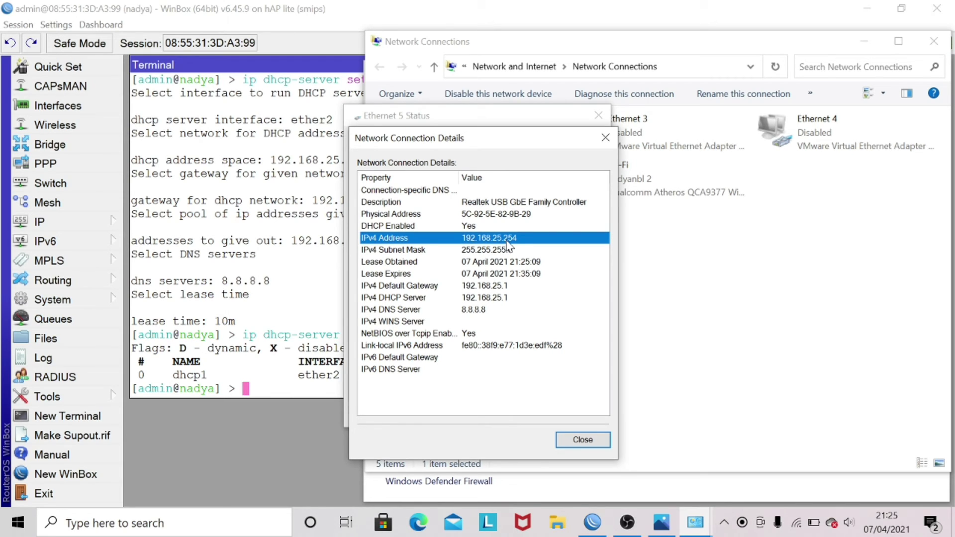
left_click(461, 288)
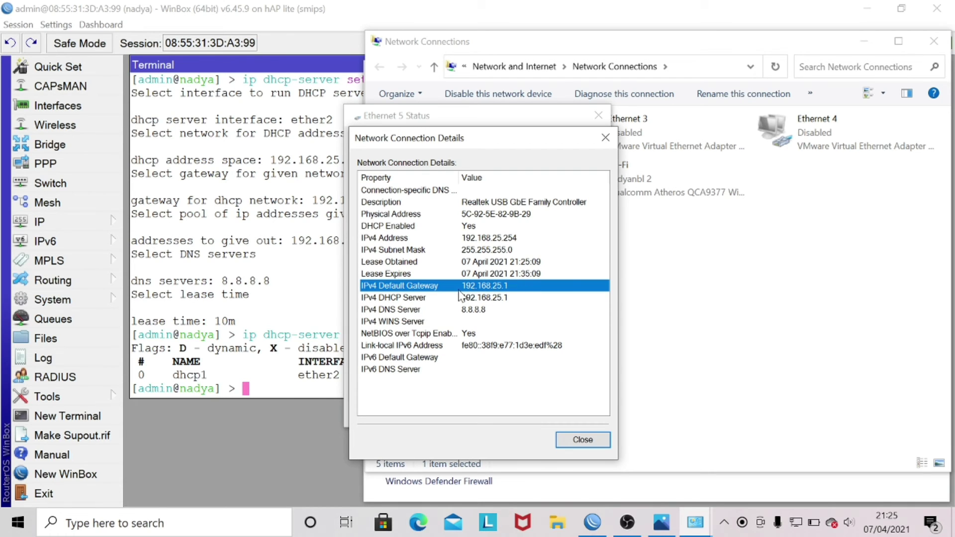
left_click(419, 299)
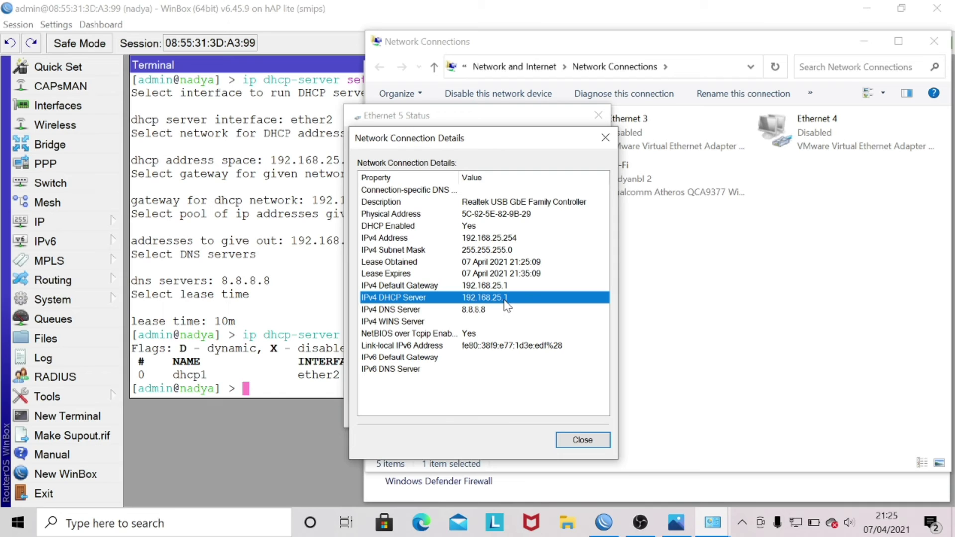
left_click(489, 310)
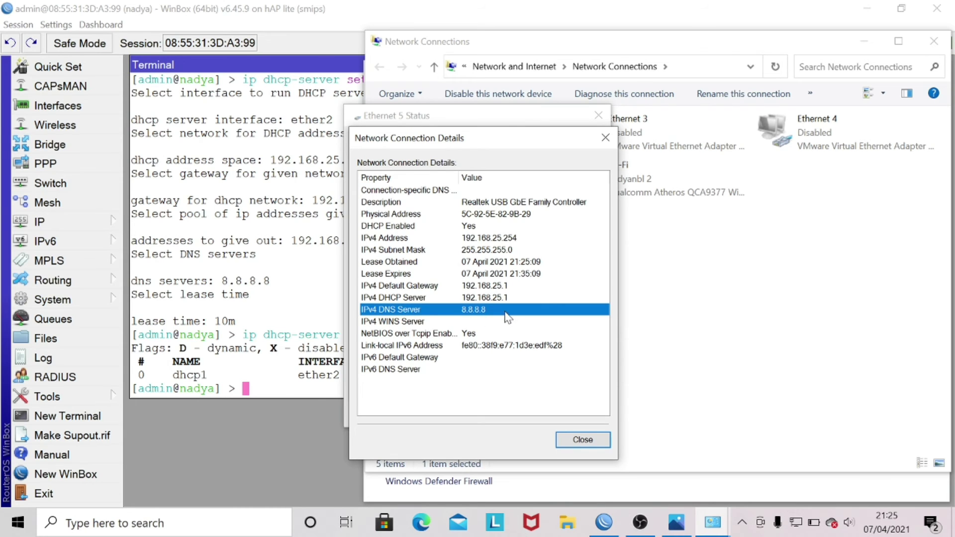
left_click(581, 440)
left_click(578, 413)
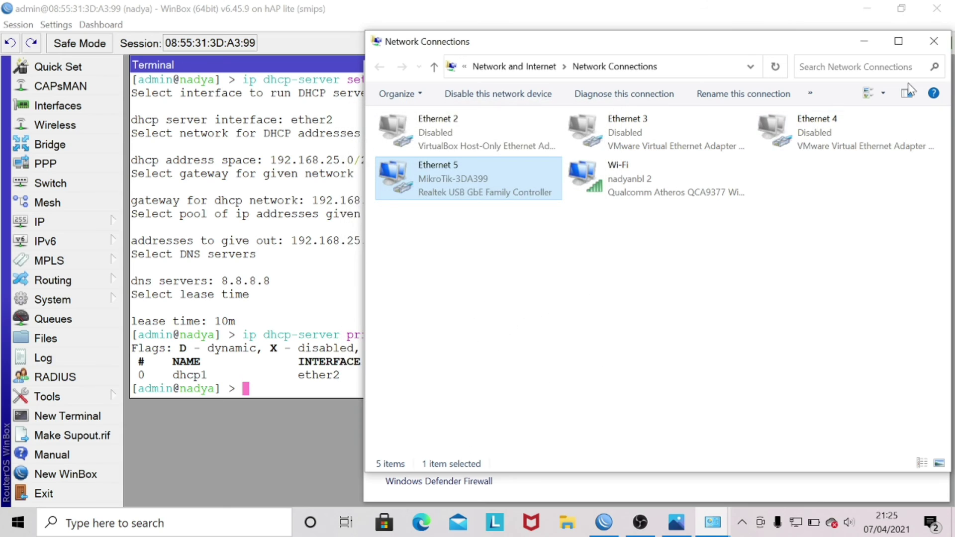
left_click(934, 41)
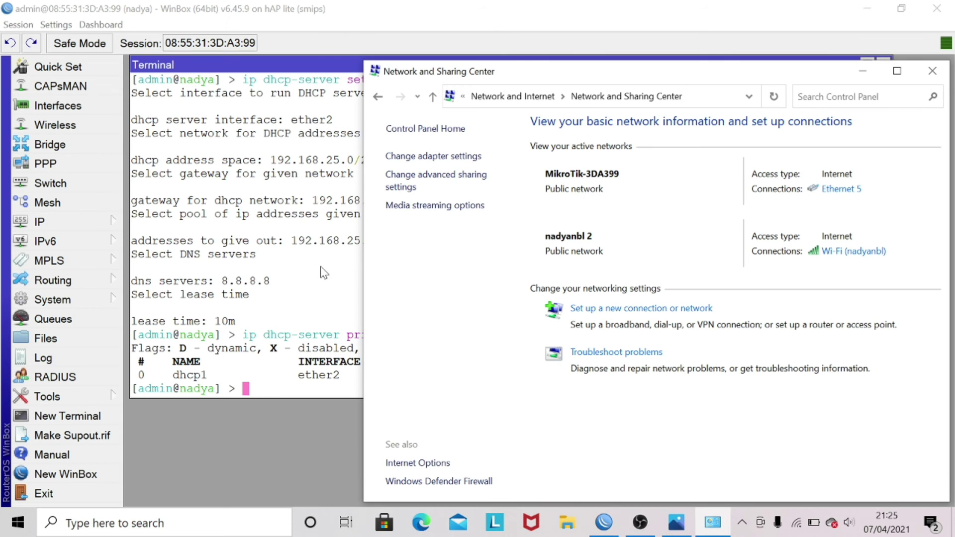
Switch back to WinBox, print the DHCP server leases in the terminal with "ip dhcp-server lease print" and check the lease entry.
left_click(321, 269)
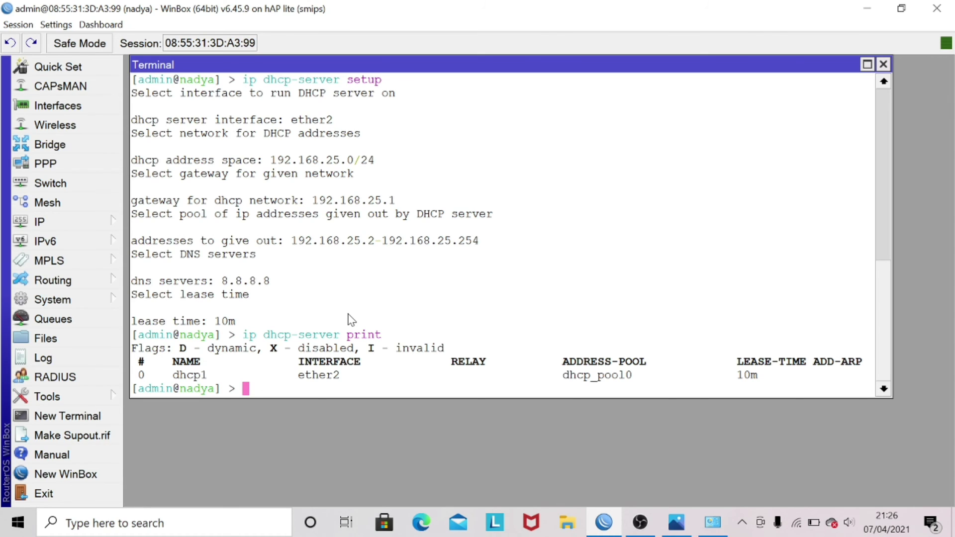
type("ip dhcp-server")
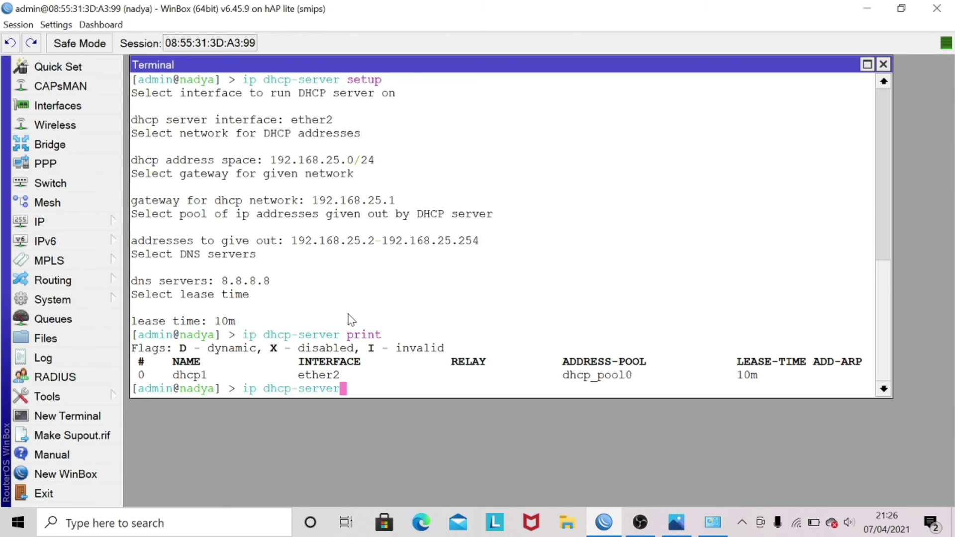
type(" lease print")
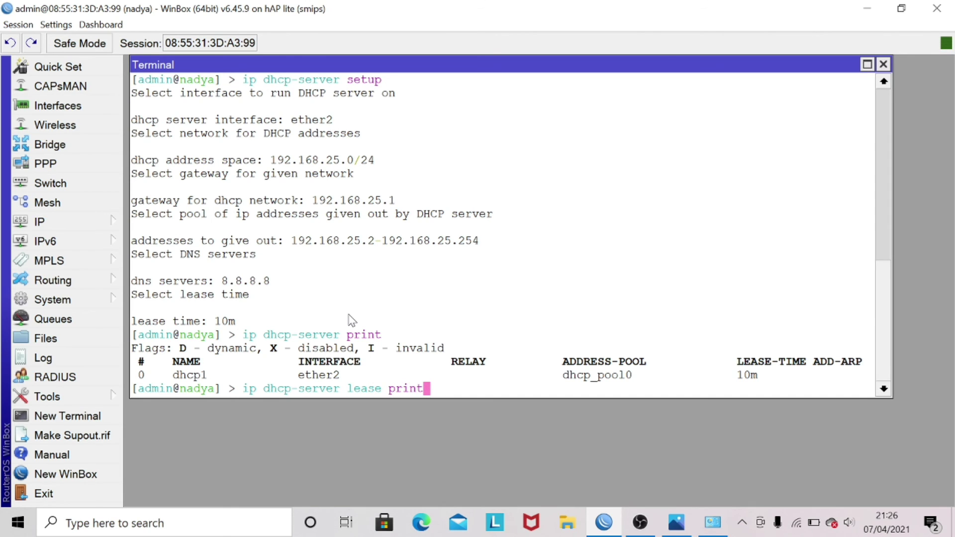
key("Return")
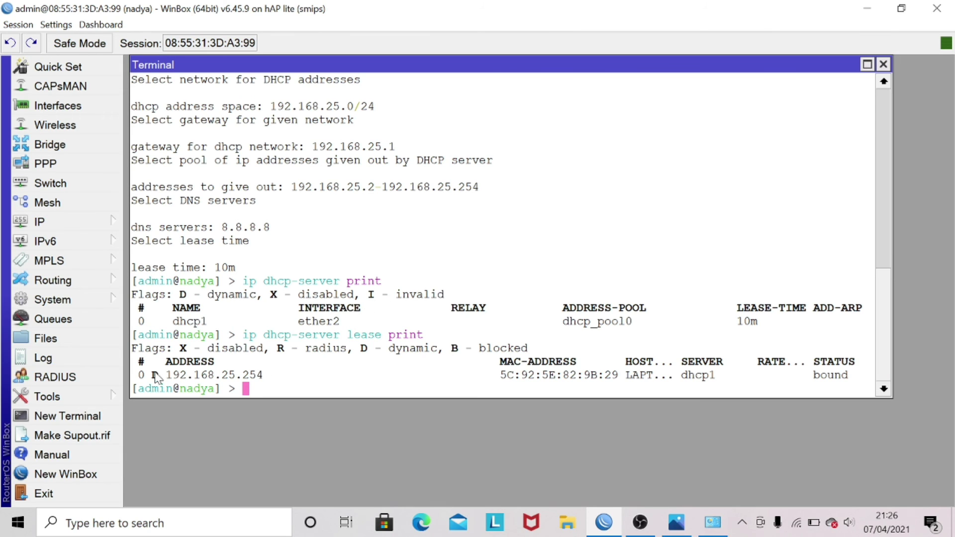
left_click_drag(139, 375, 512, 380)
left_click_drag(553, 378, 854, 381)
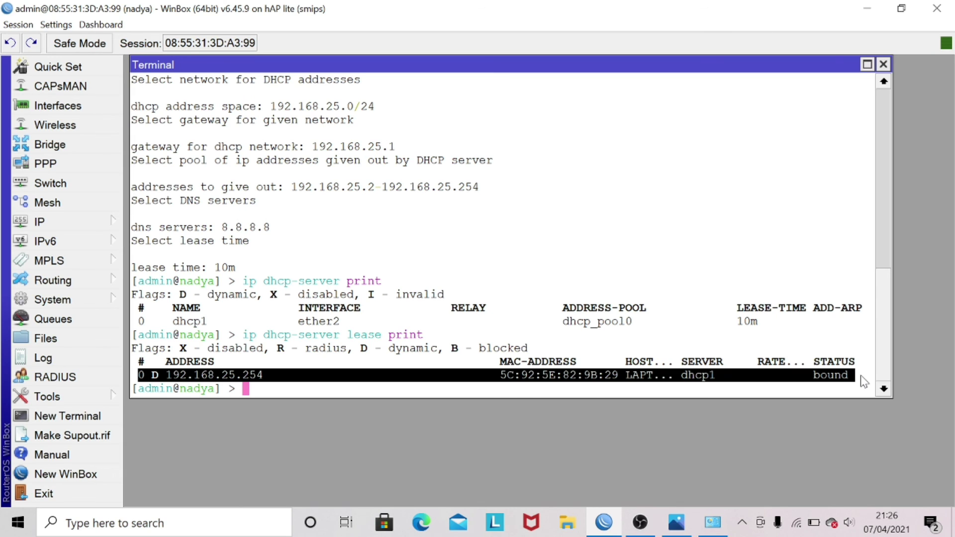
left_click(458, 380)
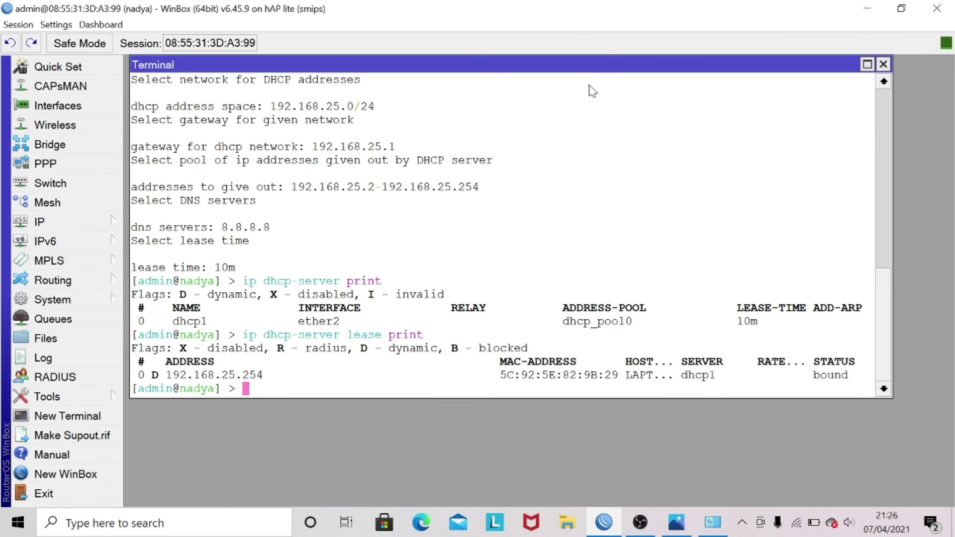
Minimize the WinBox and Network and Sharing Center windows to reveal the desktop.
left_click(860, 7)
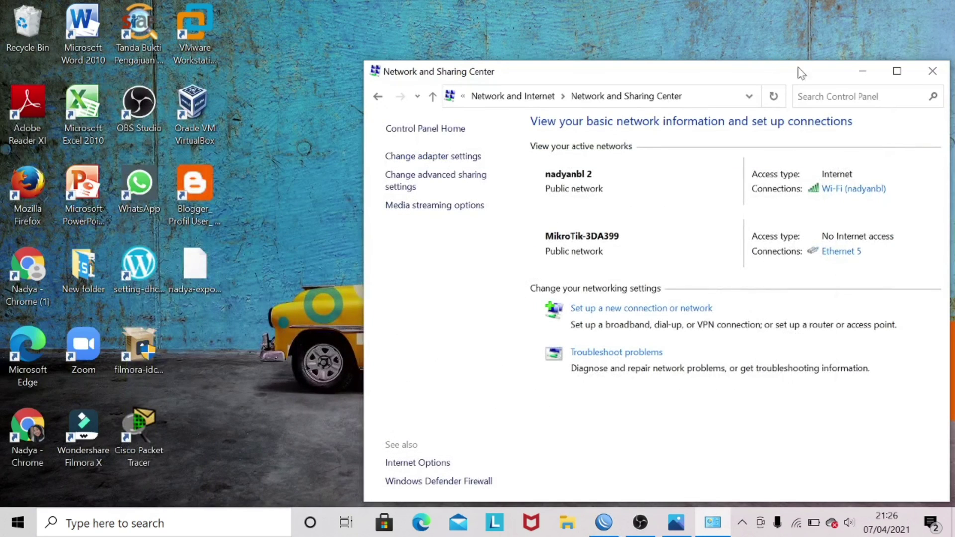
left_click(862, 71)
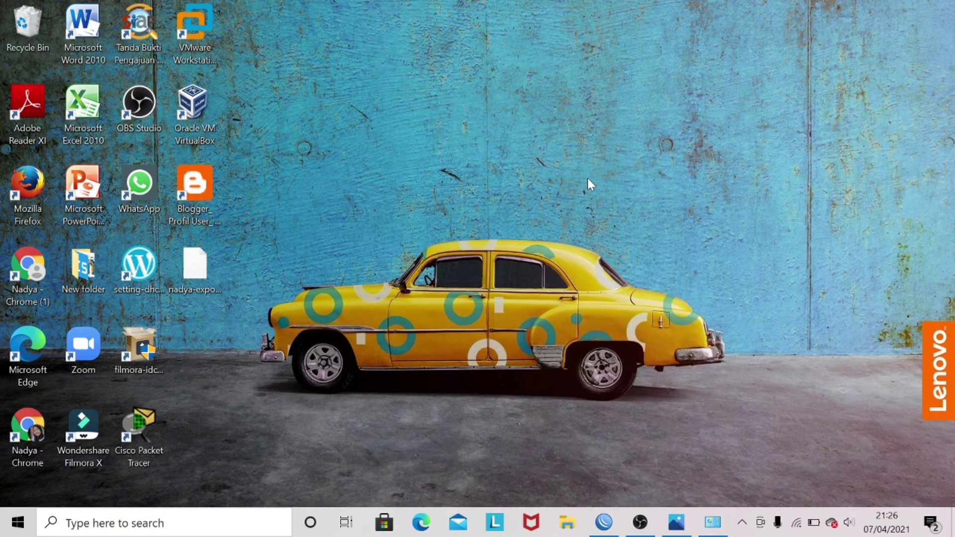